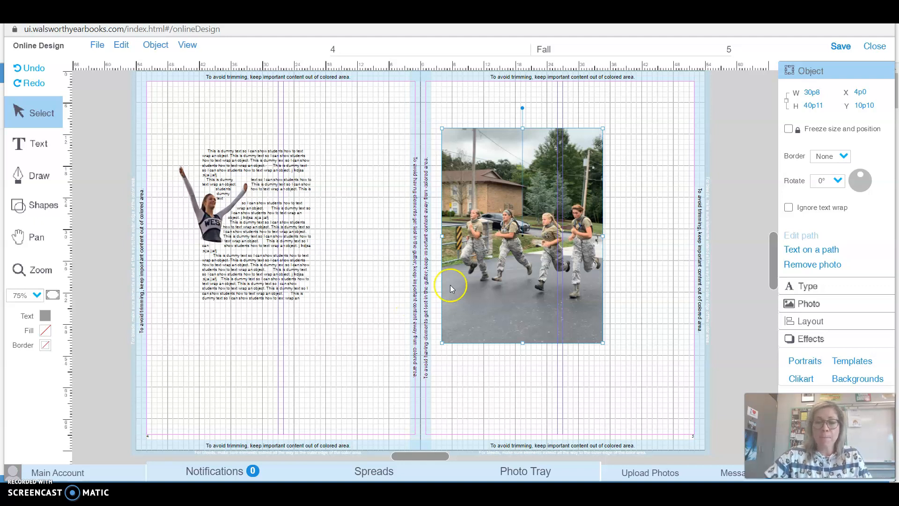
Review the selected photo's context menu options and expand the Photo panel's details.
right_click(497, 185)
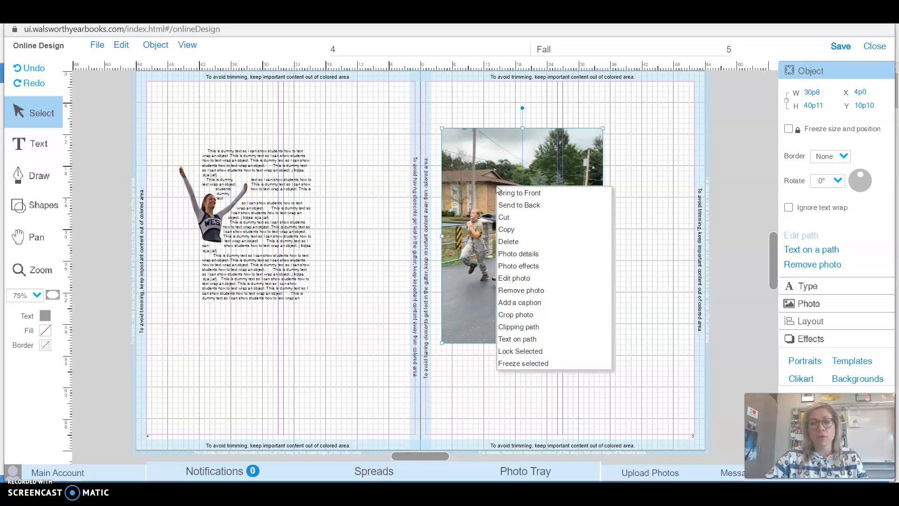
left_click(501, 182)
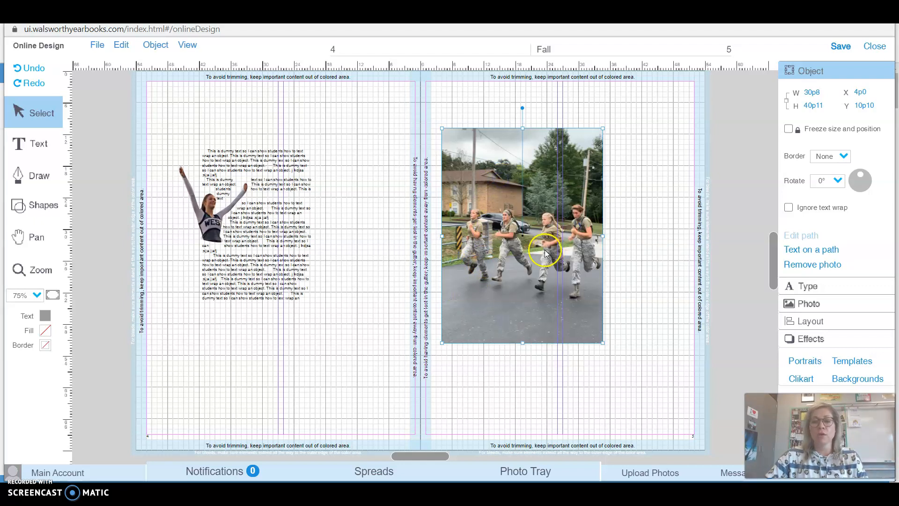
left_click(801, 305)
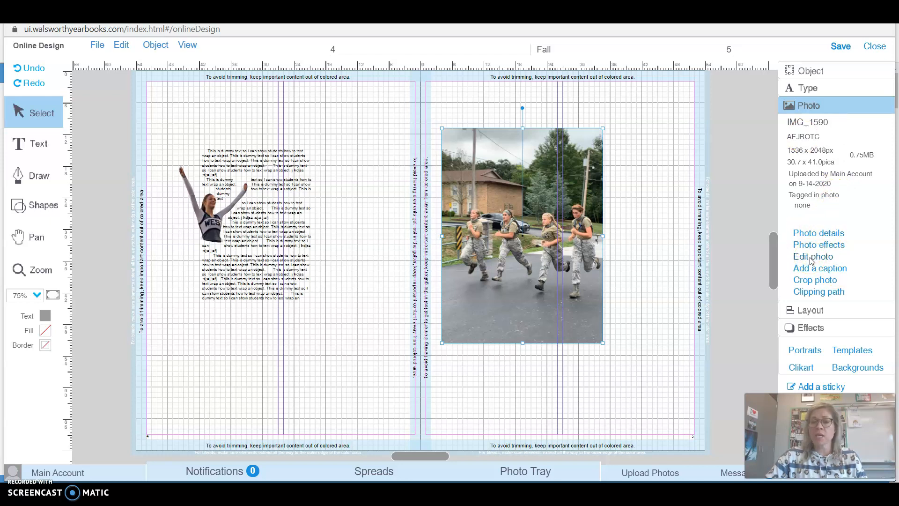
left_click(811, 293)
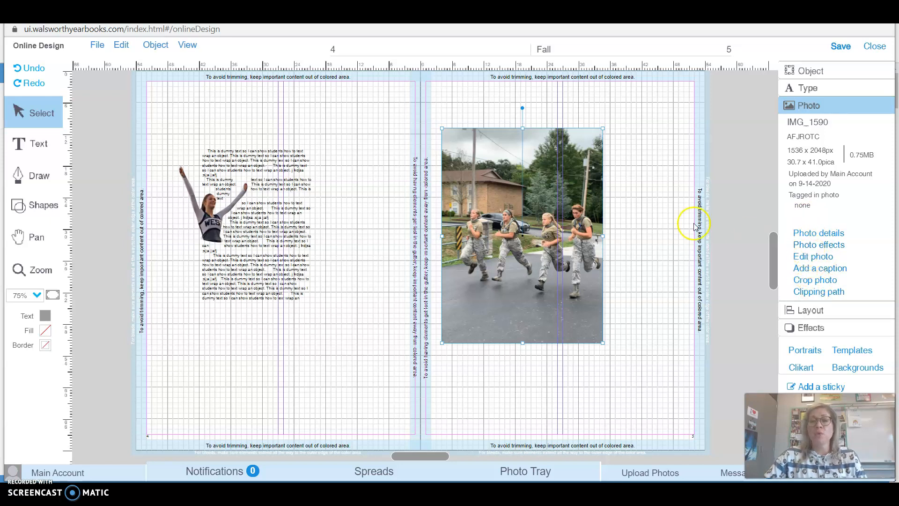
Crop the running cadets photo, tightening the crop frame closer around the cadets.
left_click(805, 281)
left_click_drag(439, 386, 431, 376)
left_click_drag(249, 135, 261, 151)
left_click_drag(325, 196, 334, 201)
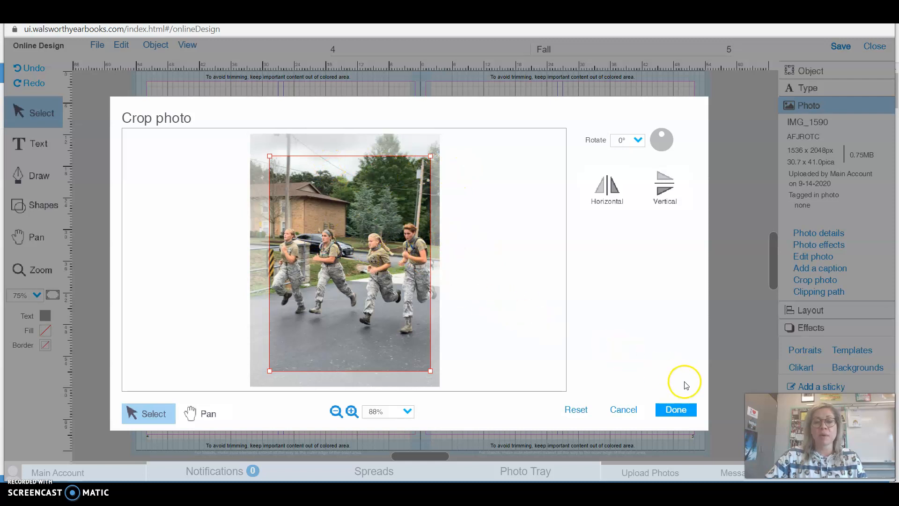
left_click(677, 409)
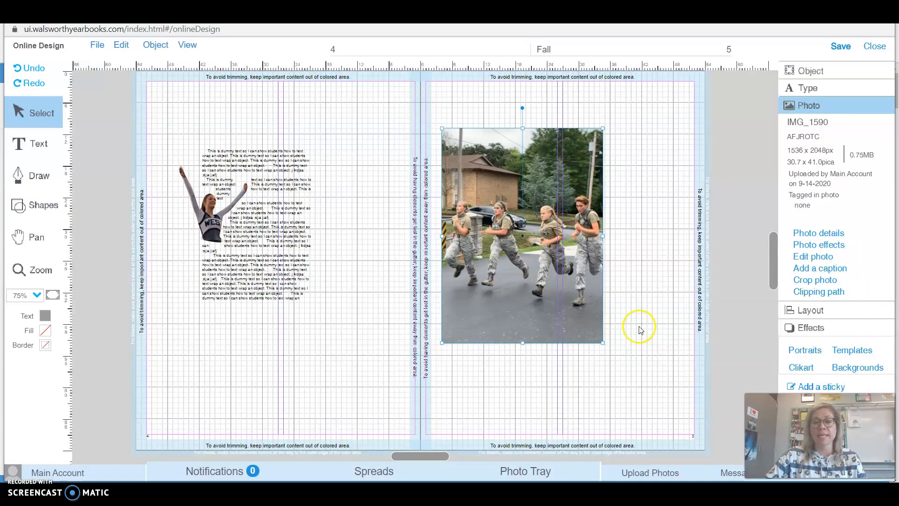
Apply the Improve - Outdoor photo effect to the cadets photo.
left_click(806, 248)
left_click(679, 104)
left_click(678, 105)
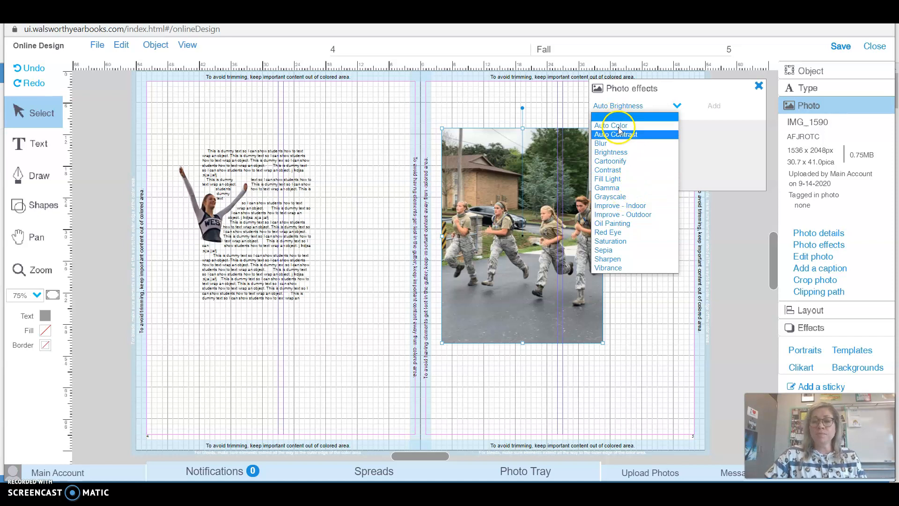
left_click(623, 216)
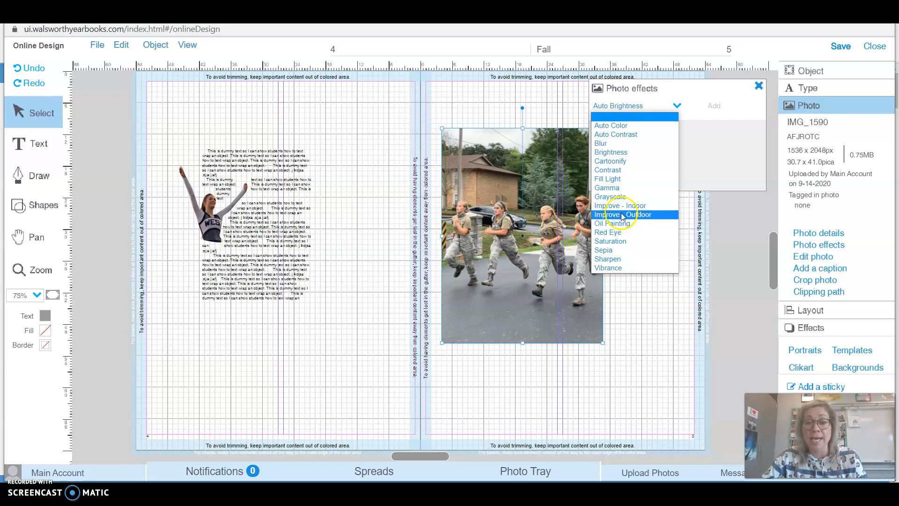
left_click(623, 215)
left_click(713, 107)
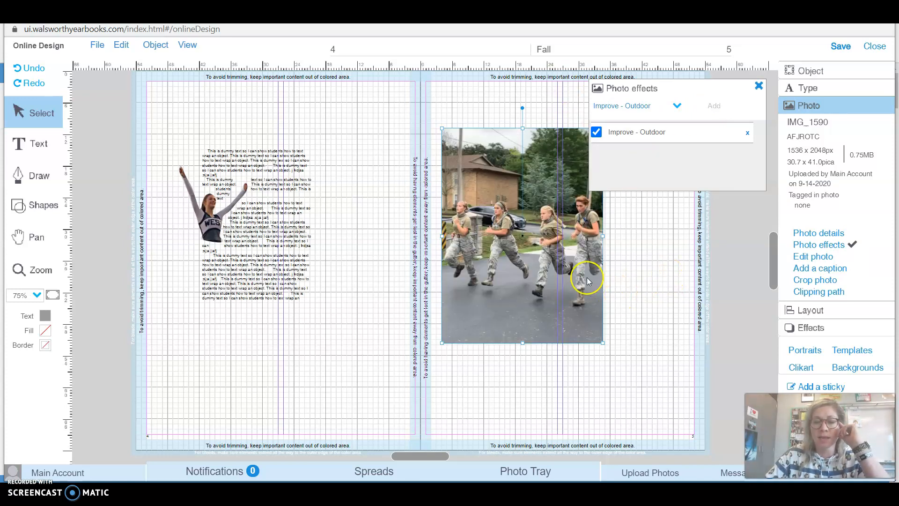
Browse the photo tray's AFJROTC folder and its folder list, then close the tray.
left_click(519, 471)
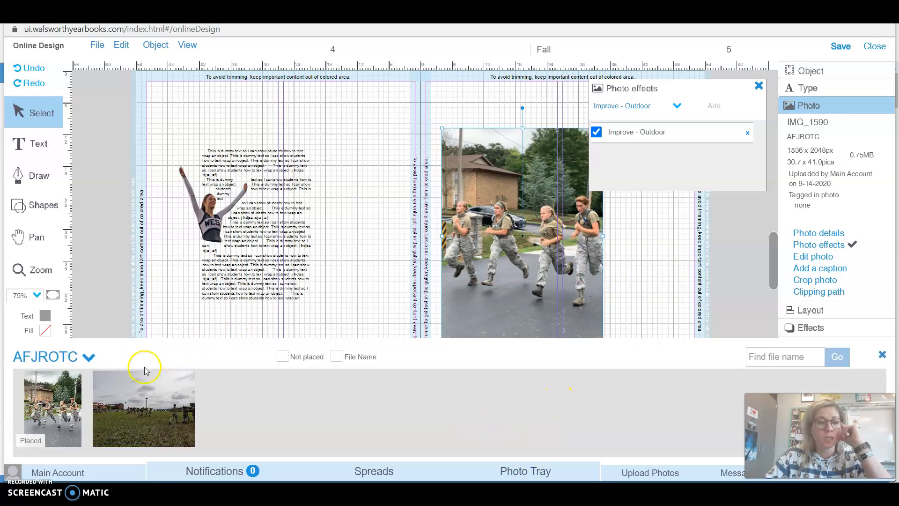
left_click(63, 360)
left_click(67, 302)
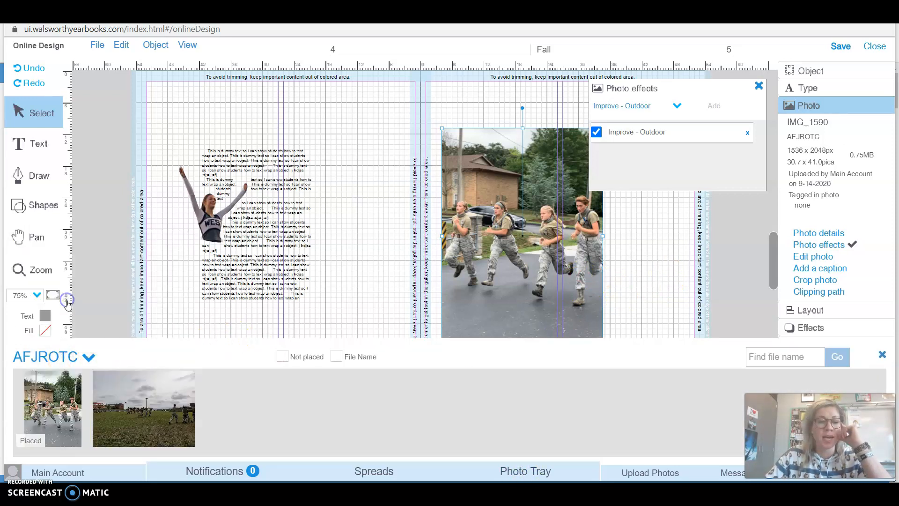
left_click(85, 360)
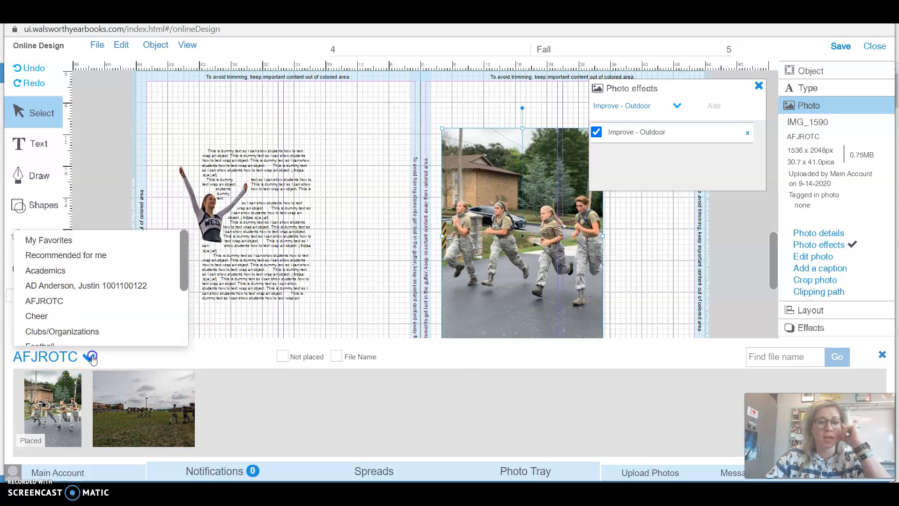
left_click(65, 305)
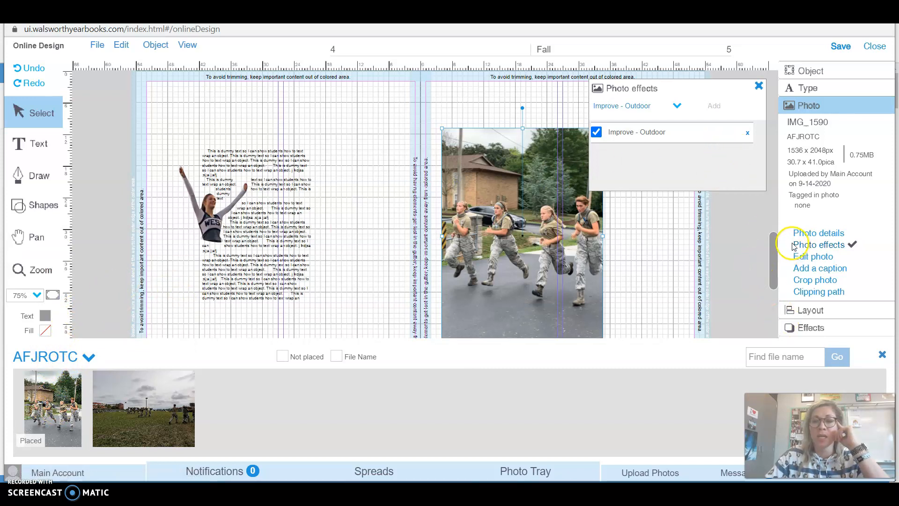
left_click(882, 354)
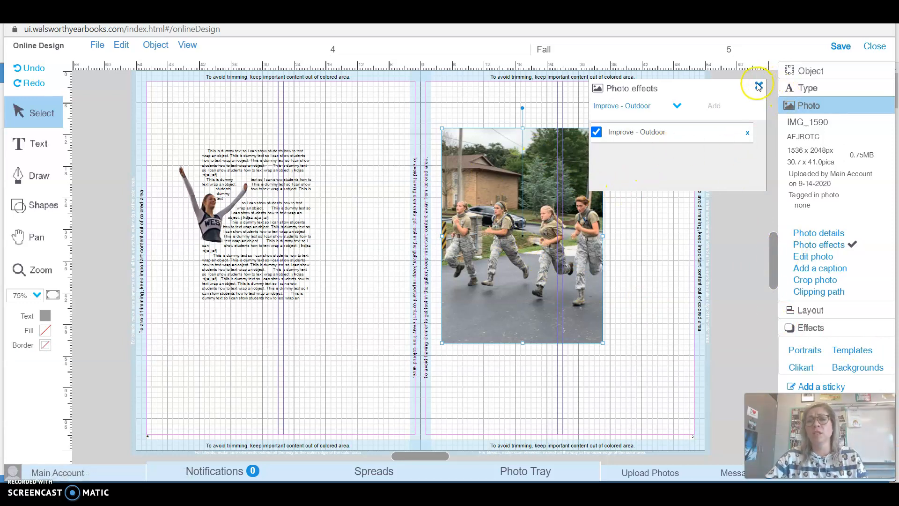
Close the photo effects panel and open the cadets photo in the Edit photo editor.
left_click(678, 106)
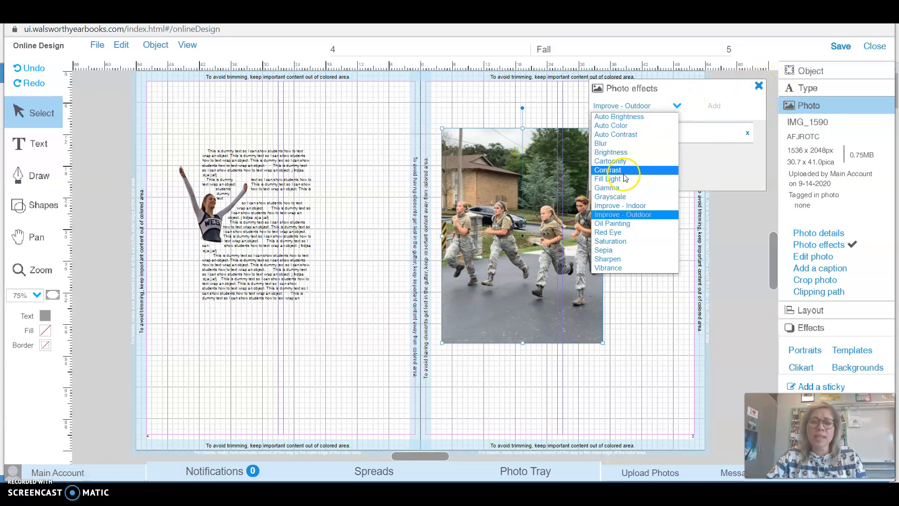
left_click(758, 86)
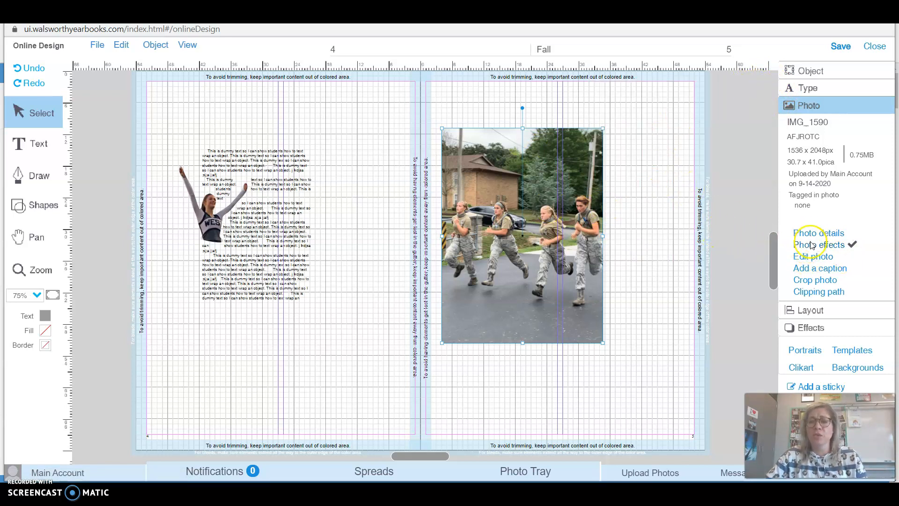
left_click(808, 256)
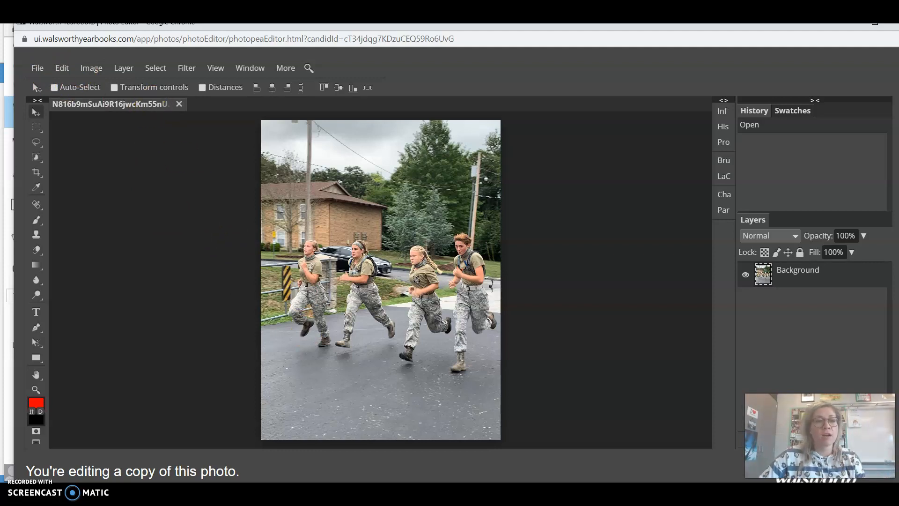
Open the Image Size dialog to examine the photo's dimensions, then close it.
left_click(88, 69)
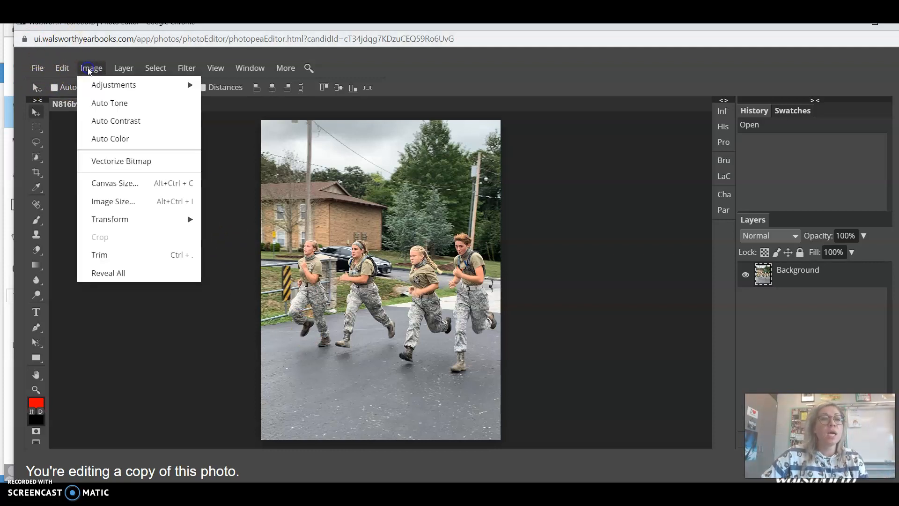
left_click(124, 203)
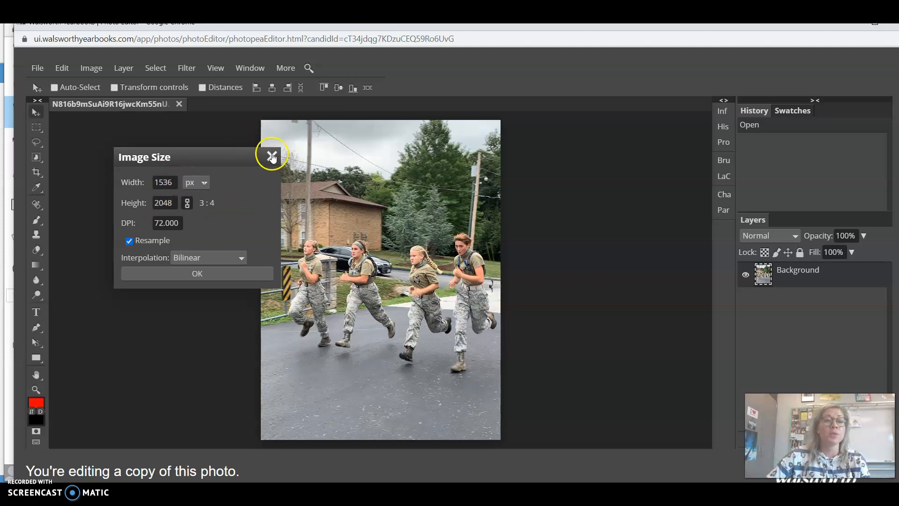
left_click(272, 157)
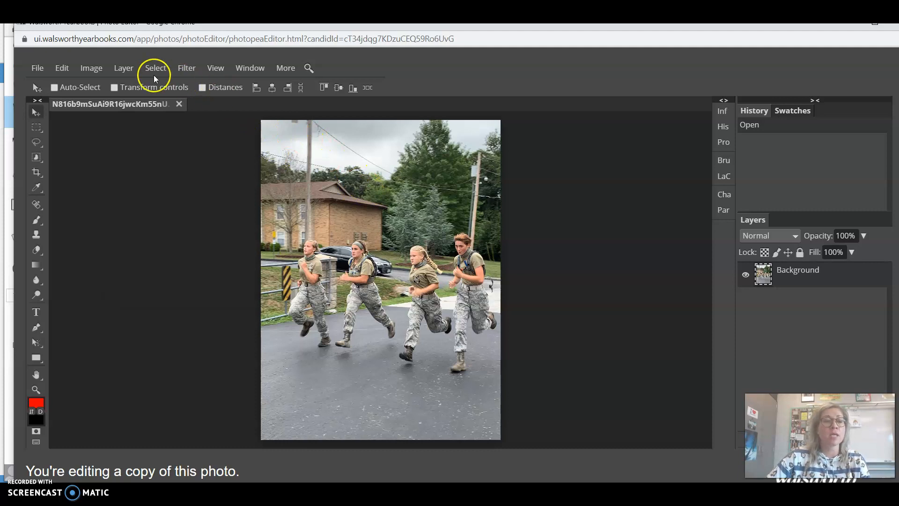
Browse the Image, Edit, Layer and Adjustments menus of the photo editor.
left_click(91, 68)
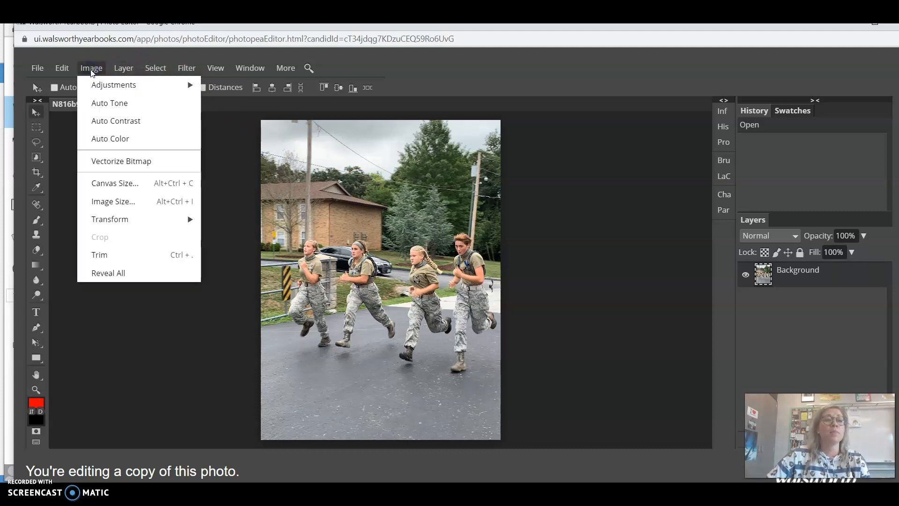
left_click(65, 69)
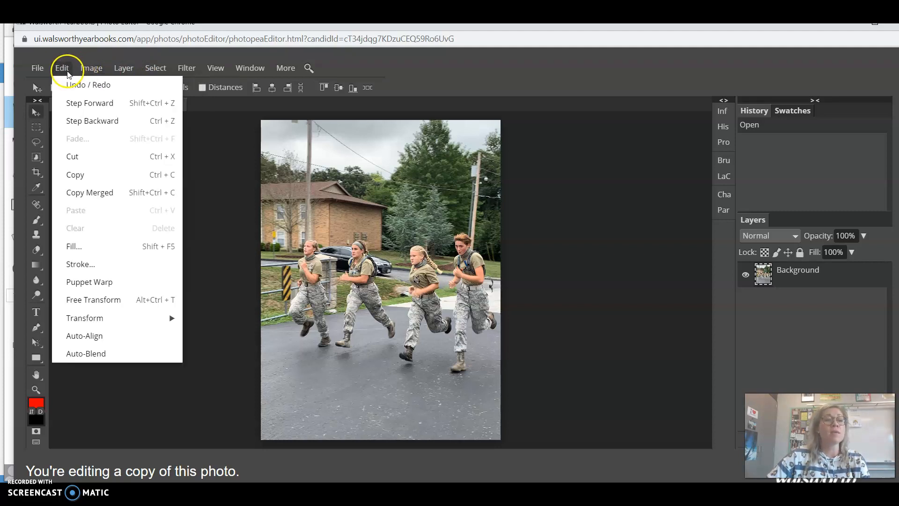
left_click(91, 70)
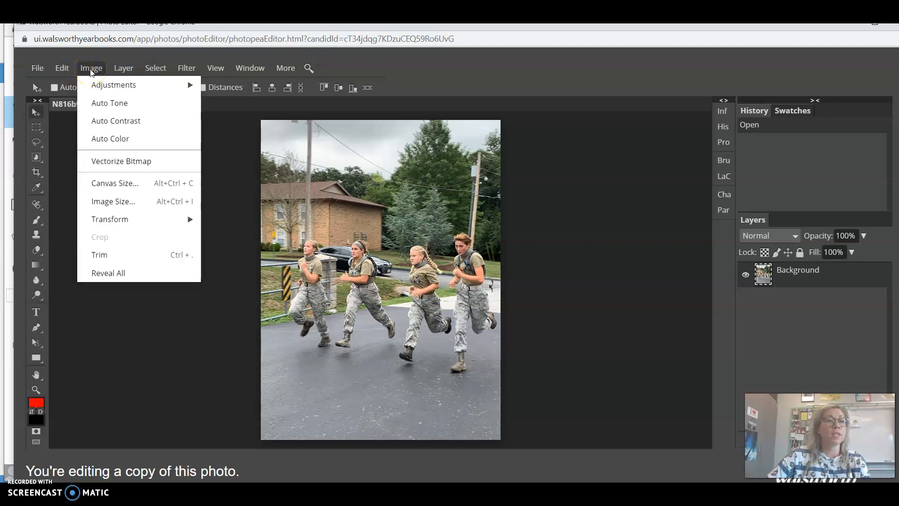
mouse_move(150, 91)
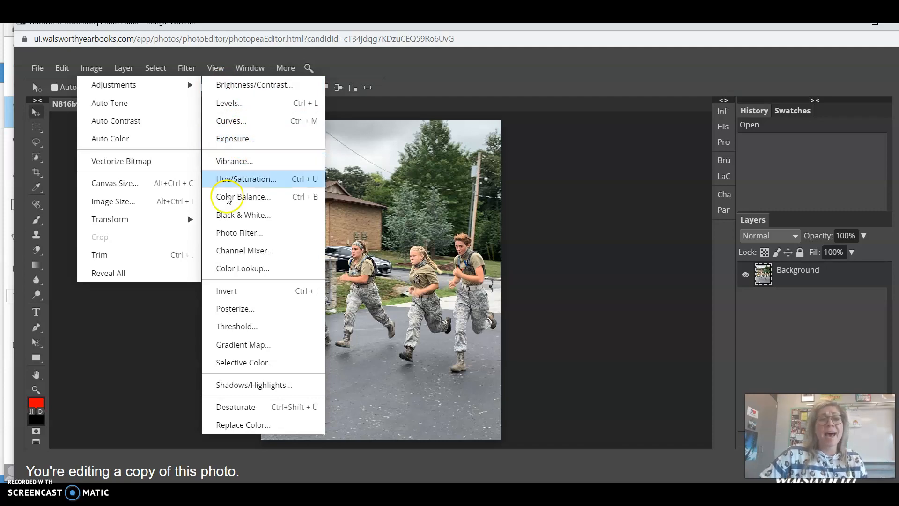
left_click(174, 71)
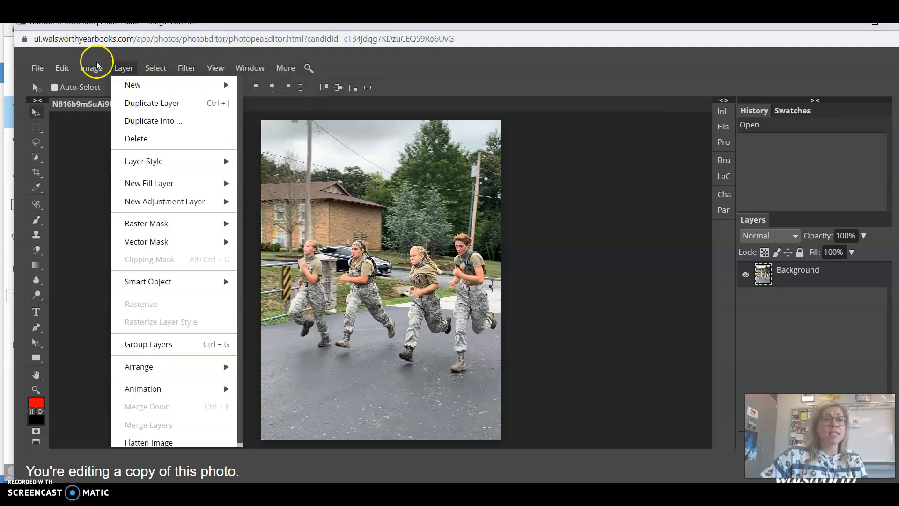
mouse_move(94, 69)
mouse_move(189, 90)
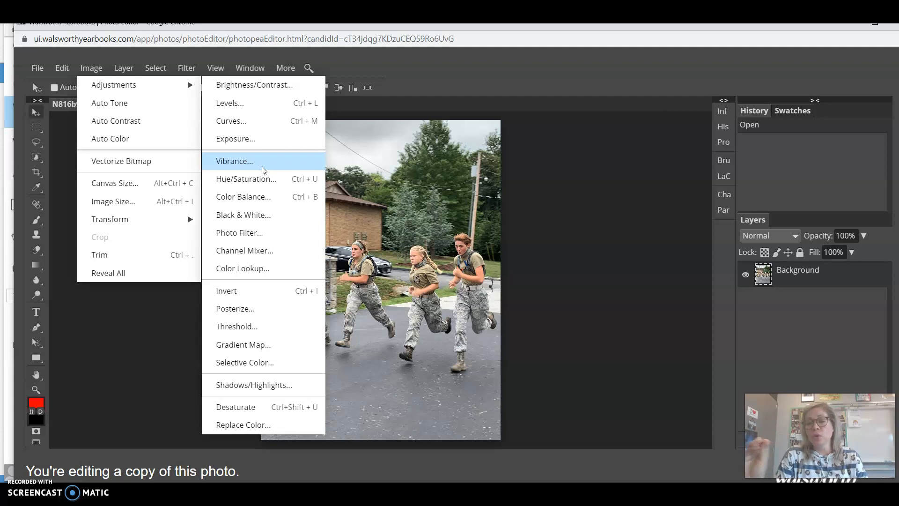
Examine the File export options and the More and Window menus without choosing anything.
left_click(41, 71)
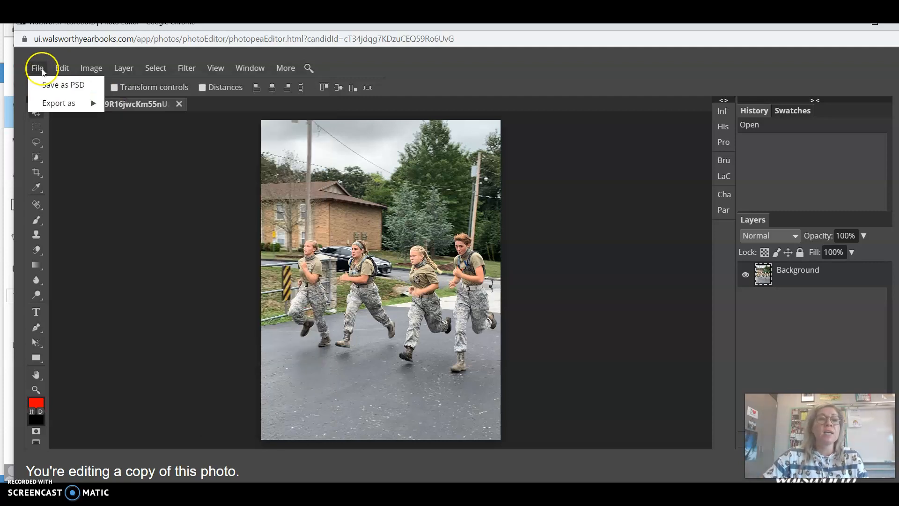
left_click(50, 104)
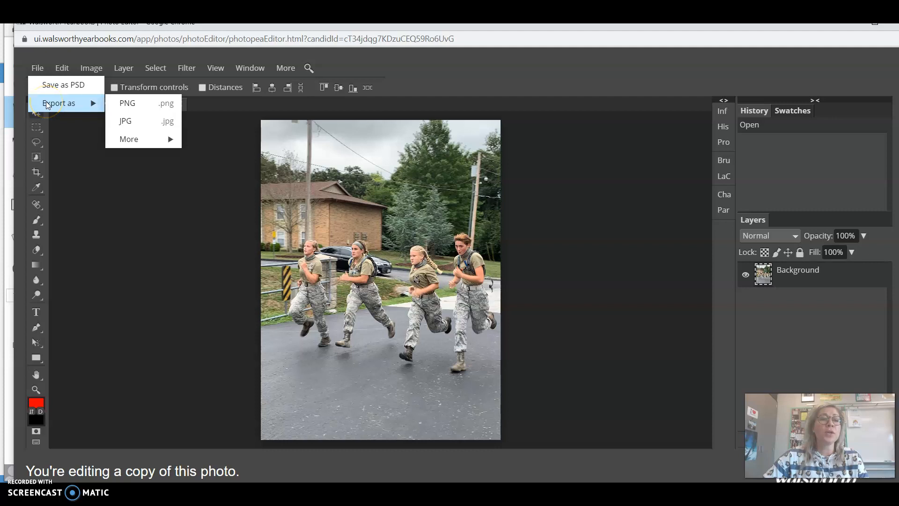
left_click(133, 100)
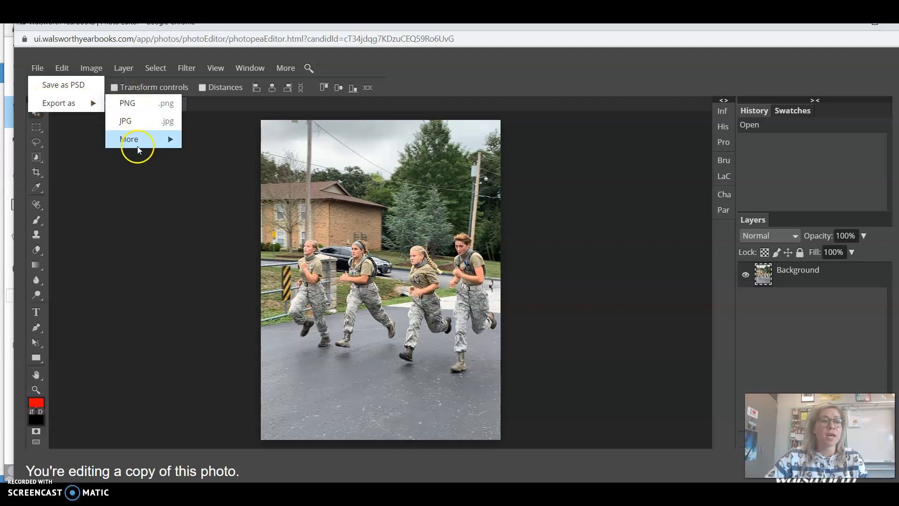
mouse_move(137, 147)
left_click(81, 105)
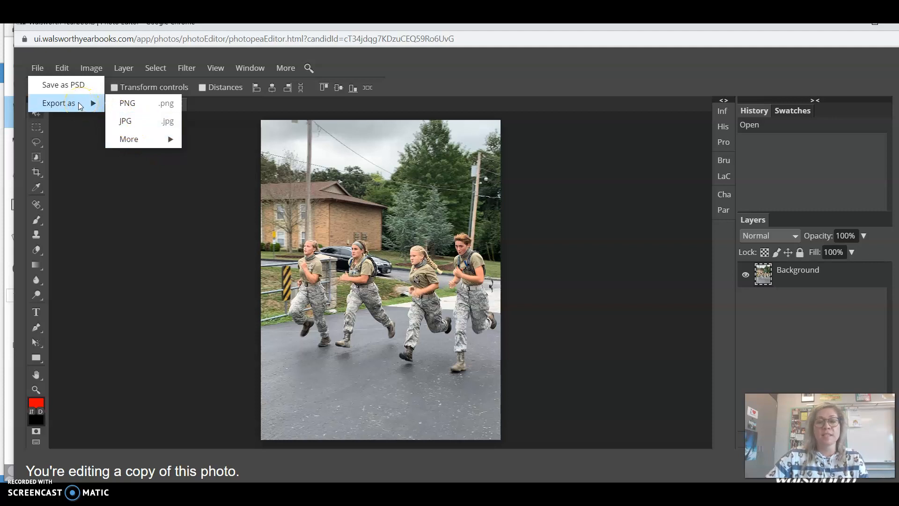
left_click(83, 133)
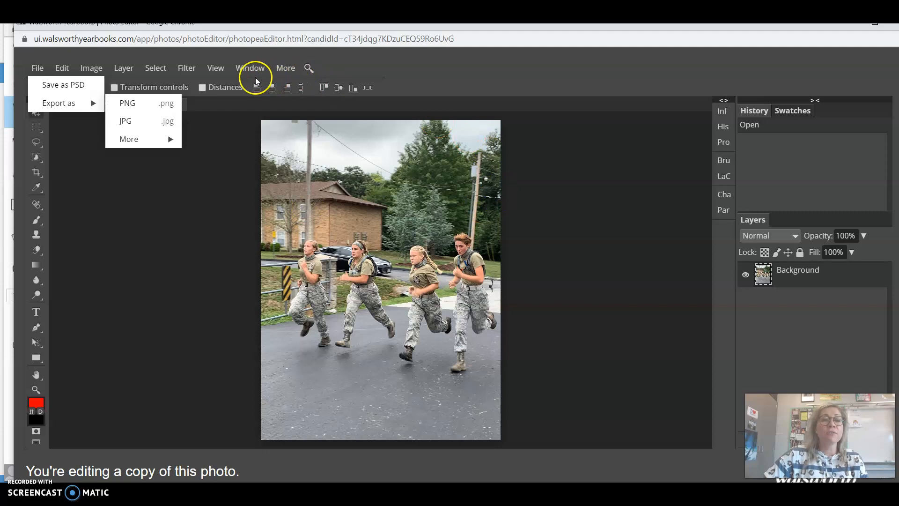
left_click(286, 68)
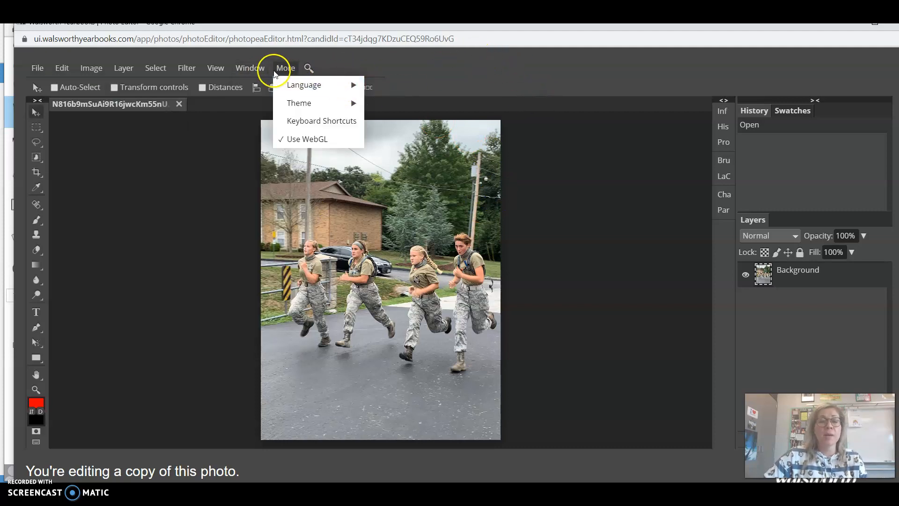
left_click(250, 68)
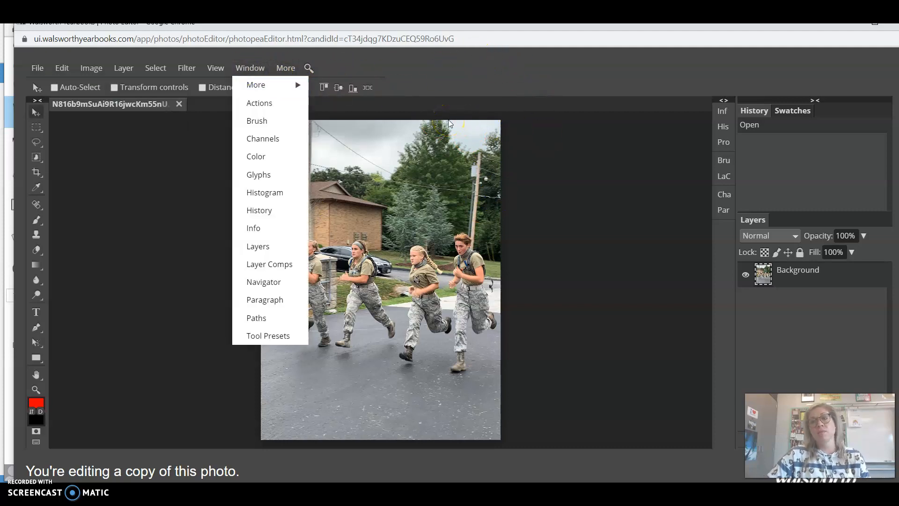
left_click(325, 115)
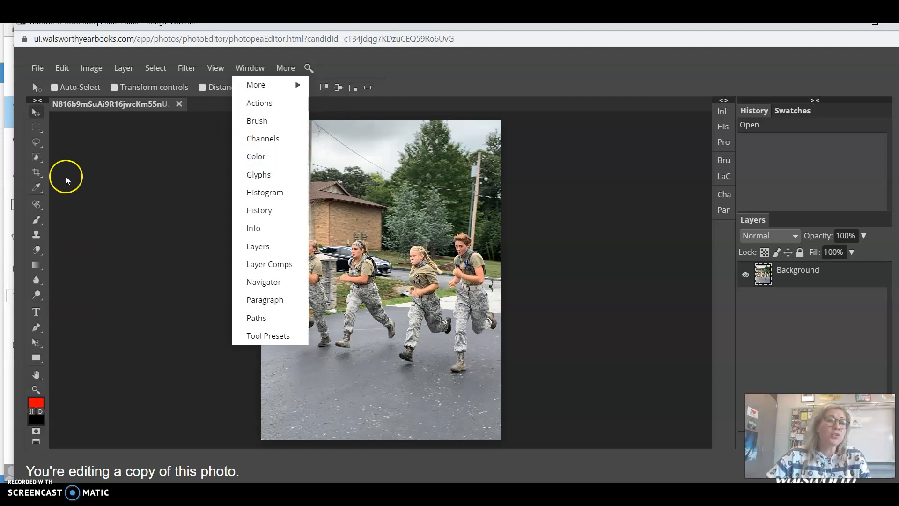
left_click(160, 136)
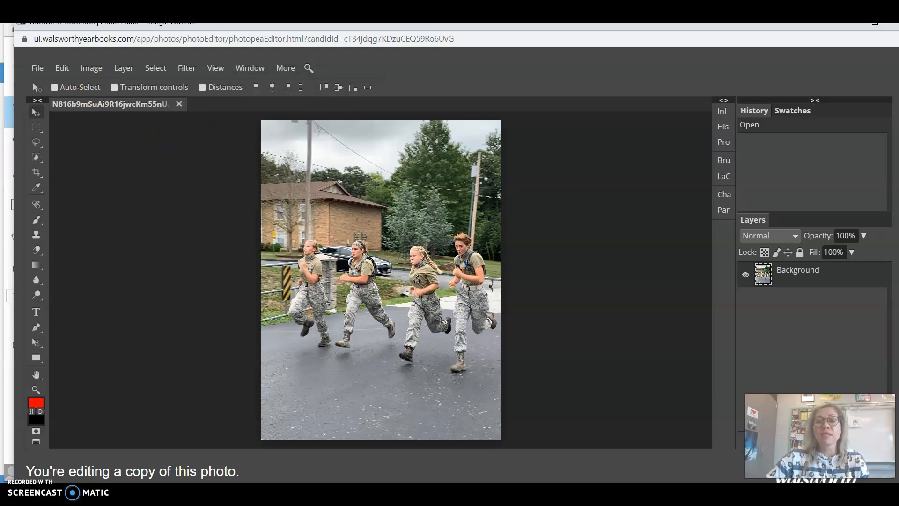